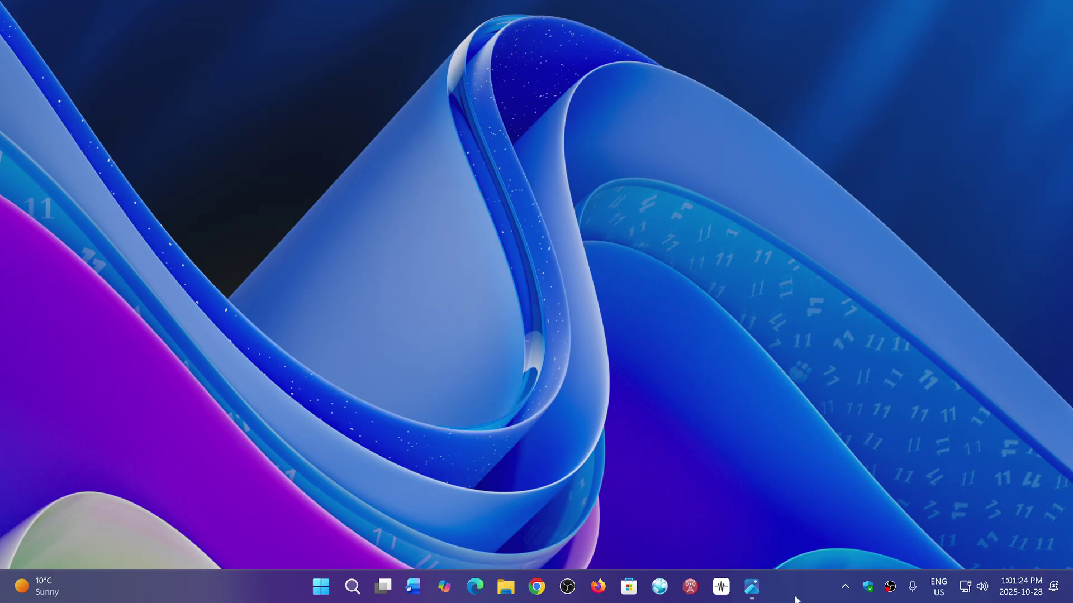
# Launch Firefox, then bring up the Photos screenshot of the 'ac 8170' address-bar results
pyautogui.click(598, 584)
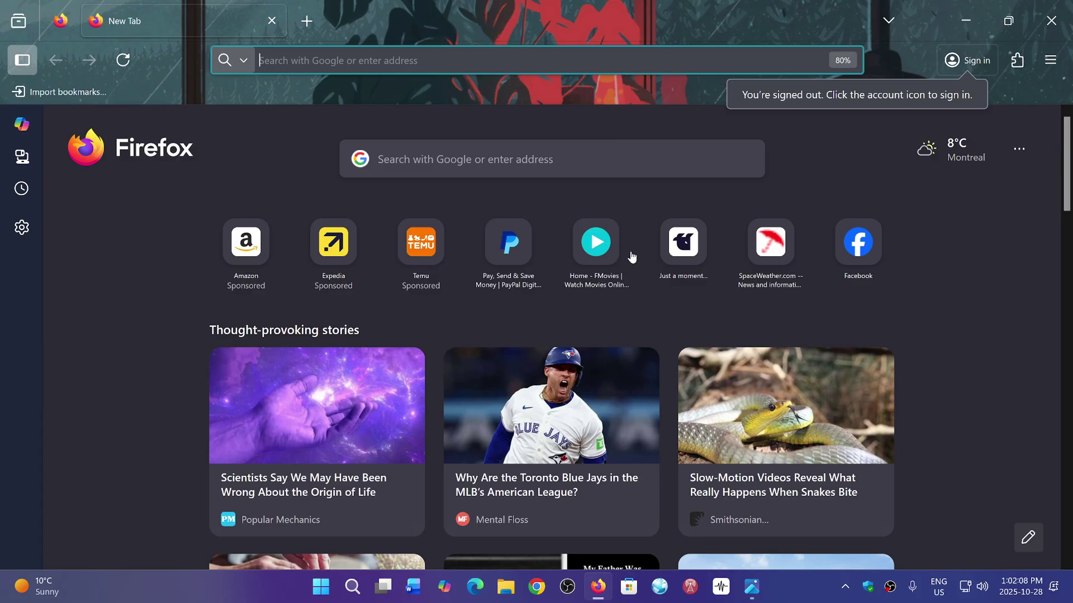
pyautogui.click(752, 591)
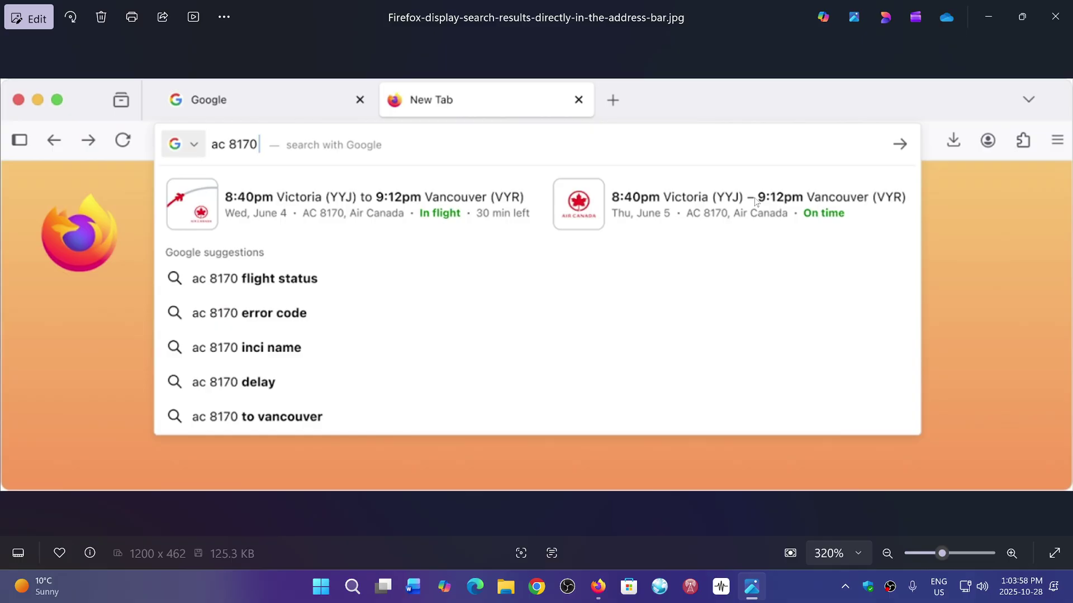
# Close the screenshot viewer and the Firefox window, leaving the bare desktop
pyautogui.click(1063, 19)
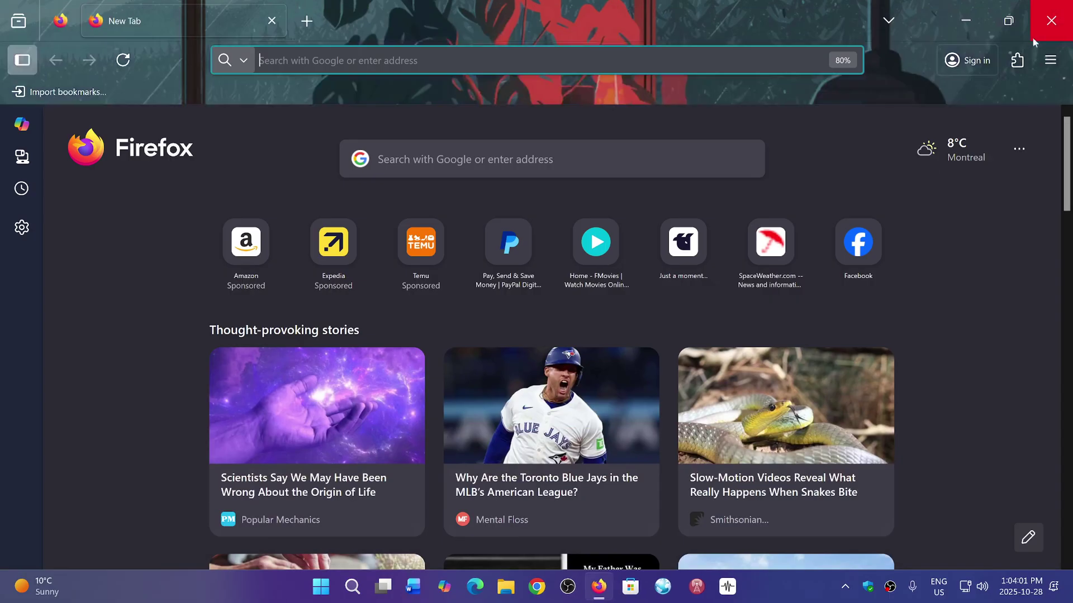
pyautogui.click(1061, 16)
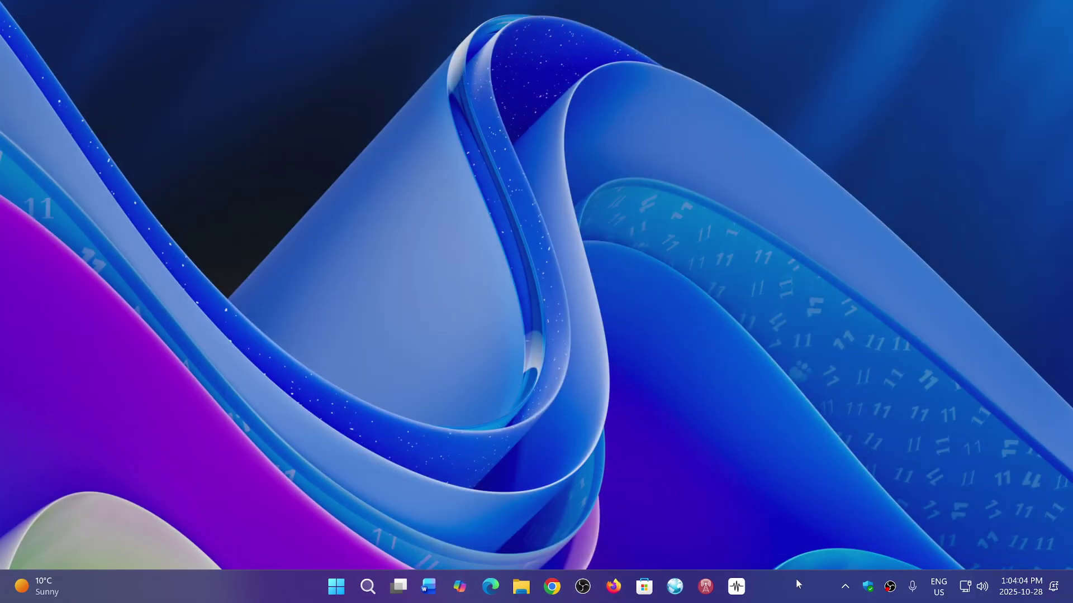